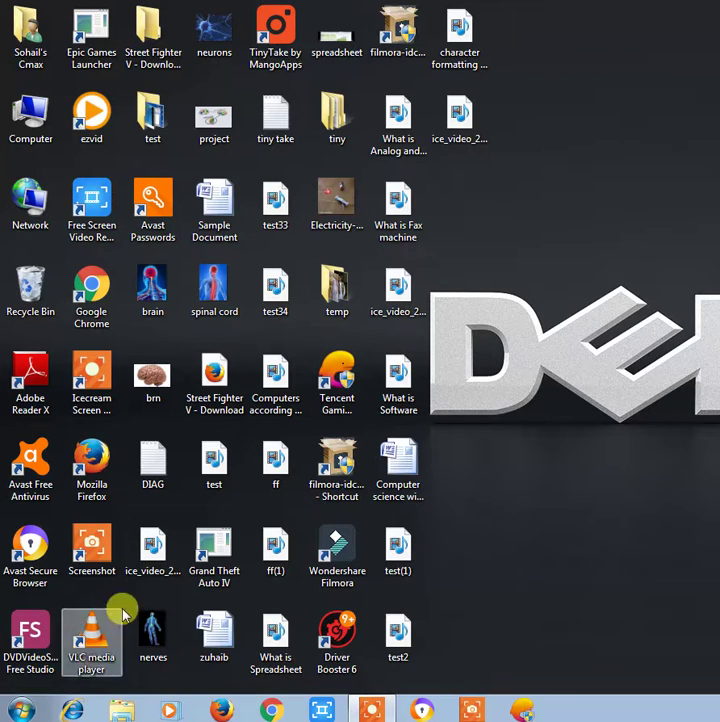
# Step: Launch Paint from the Start menu to get a blank untitled 754 × 340px canvas
pyautogui.click(20, 711)
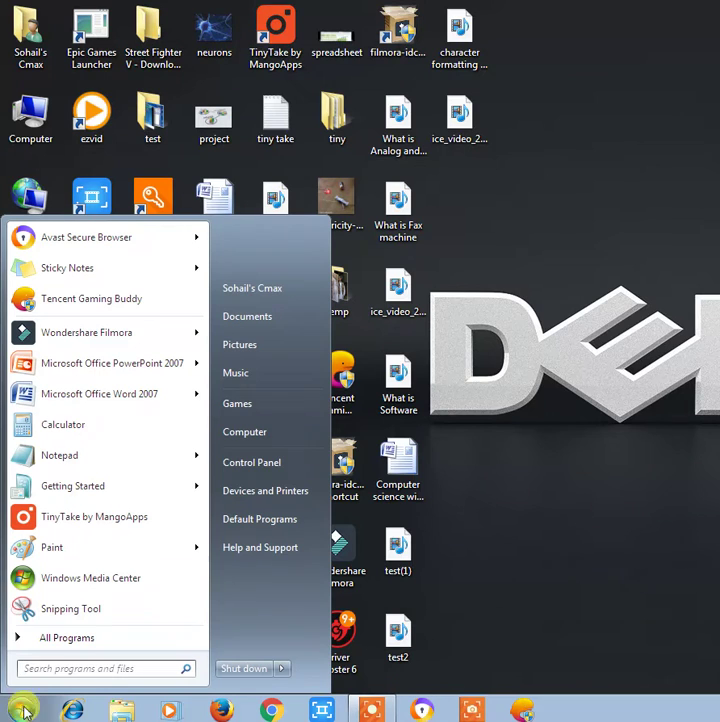
pyautogui.click(92, 550)
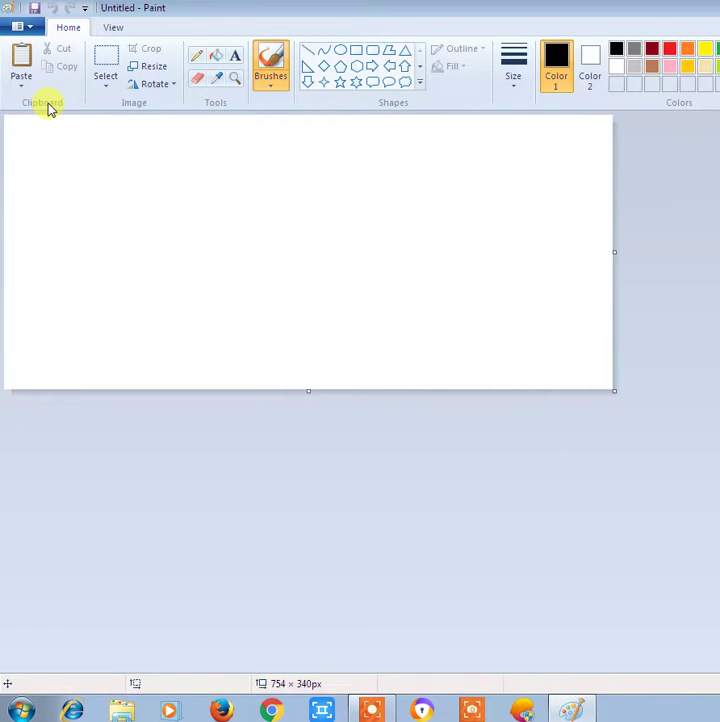
# Step: Open the 225 × 225px mouse photo with Ctrl+O
pyautogui.hotkey('ctrl', 'o')
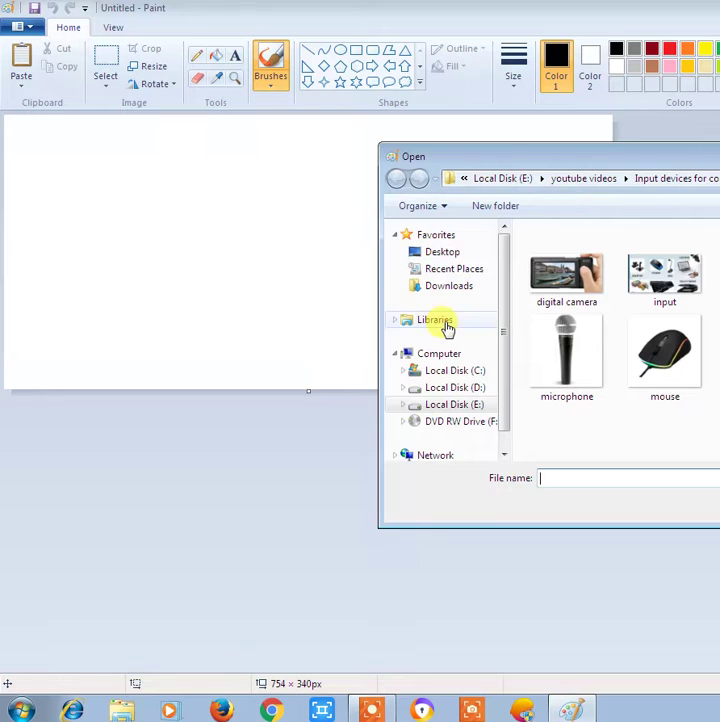
pyautogui.click(652, 362)
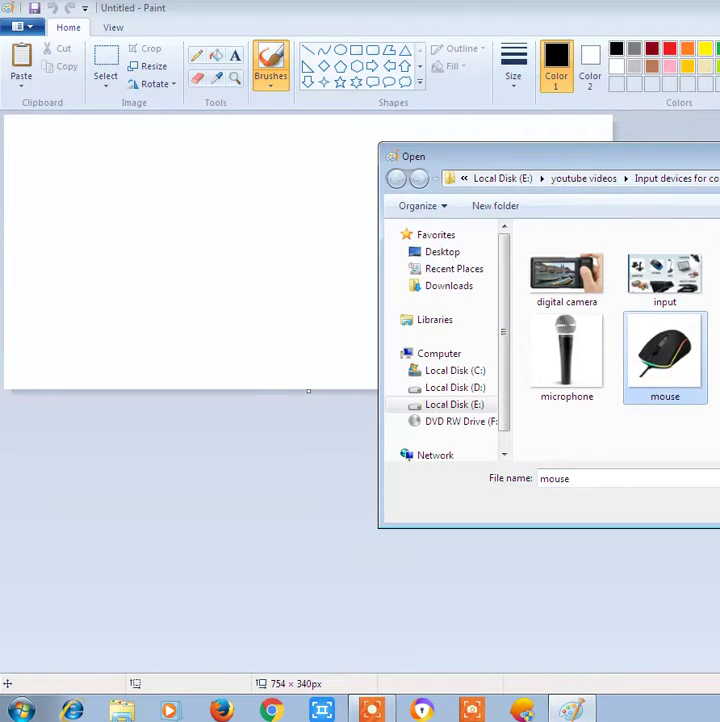
pyautogui.press('Return')
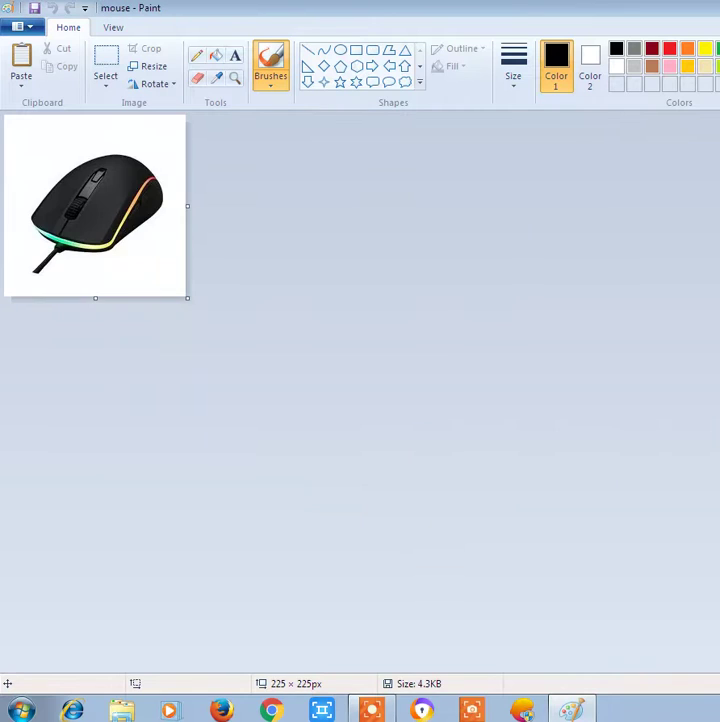
# Step: Rotate the mouse photo right 90°, back left 90°, then 180°
pyautogui.click(172, 90)
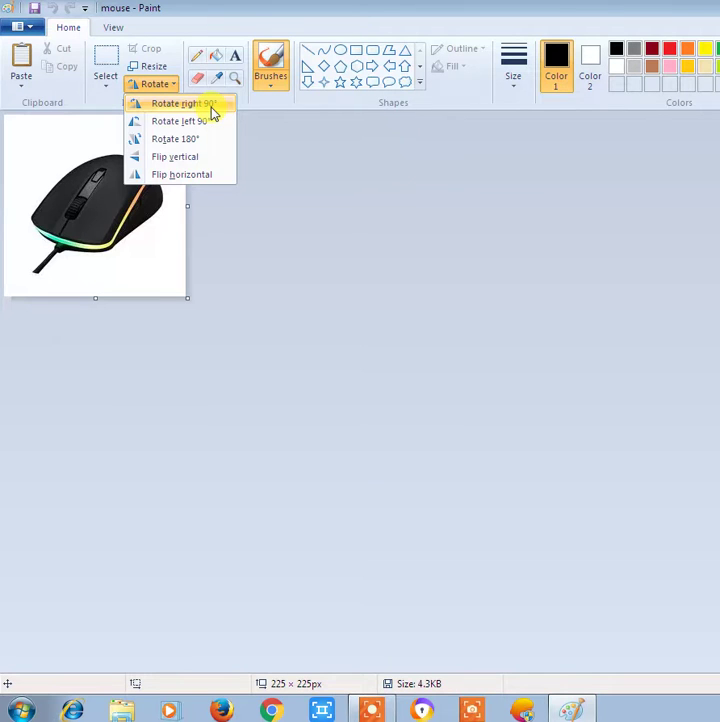
pyautogui.click(211, 112)
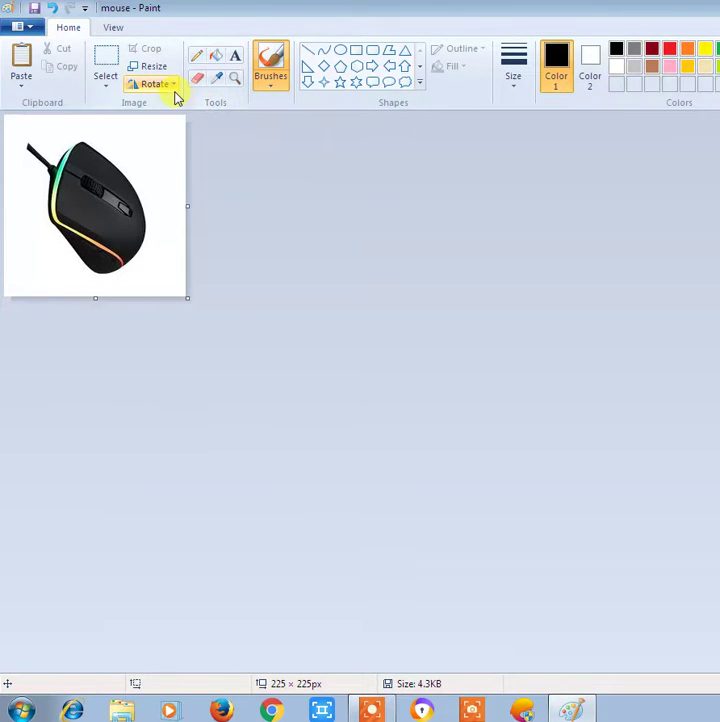
pyautogui.click(175, 90)
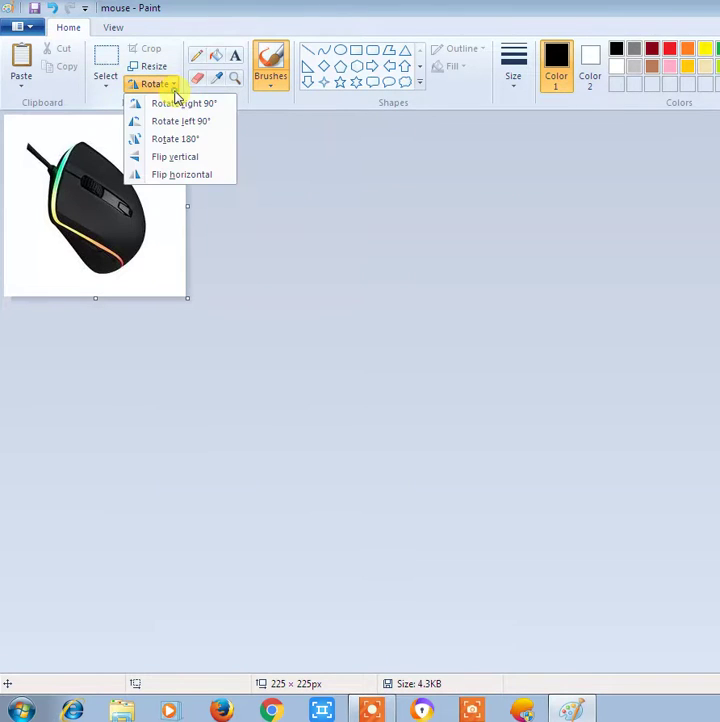
pyautogui.click(216, 128)
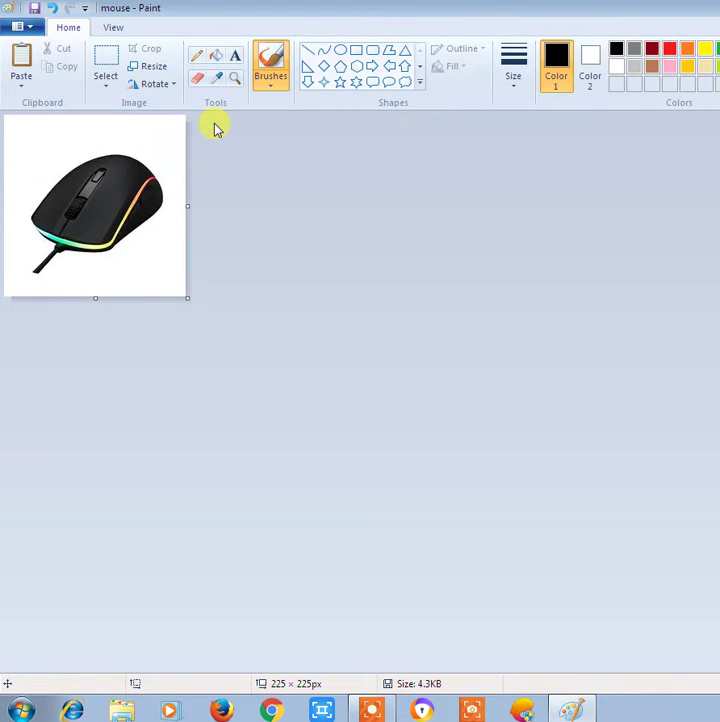
pyautogui.click(170, 86)
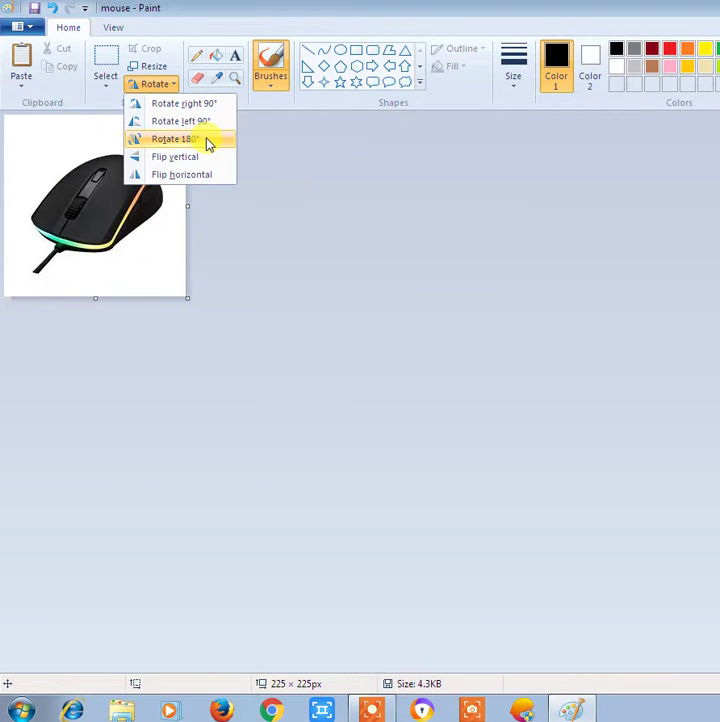
pyautogui.click(175, 139)
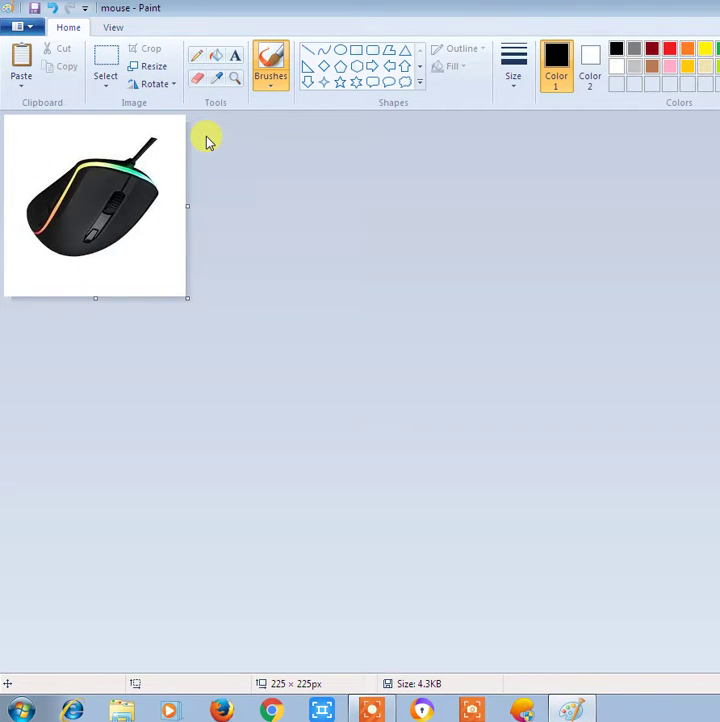
# Step: Flip the mouse photo vertically, then horizontally twice
pyautogui.click(172, 84)
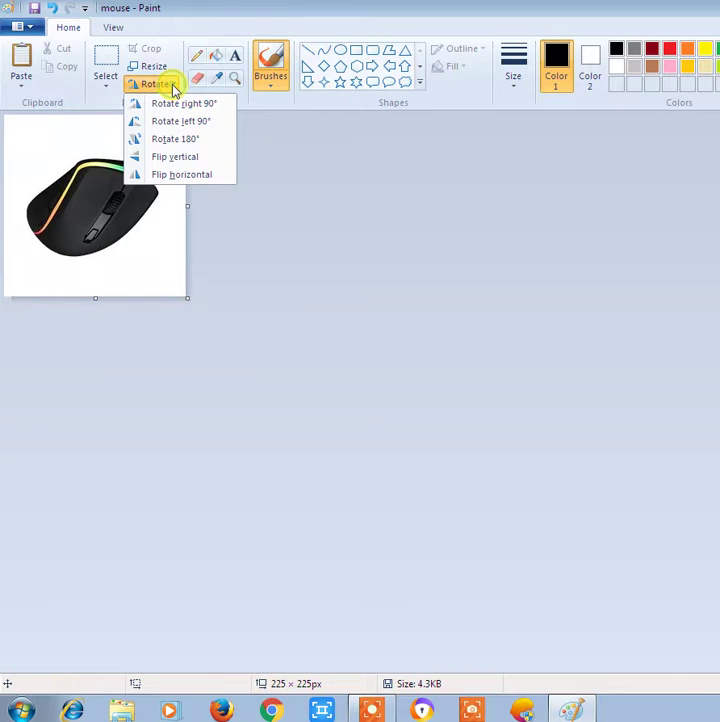
pyautogui.click(203, 163)
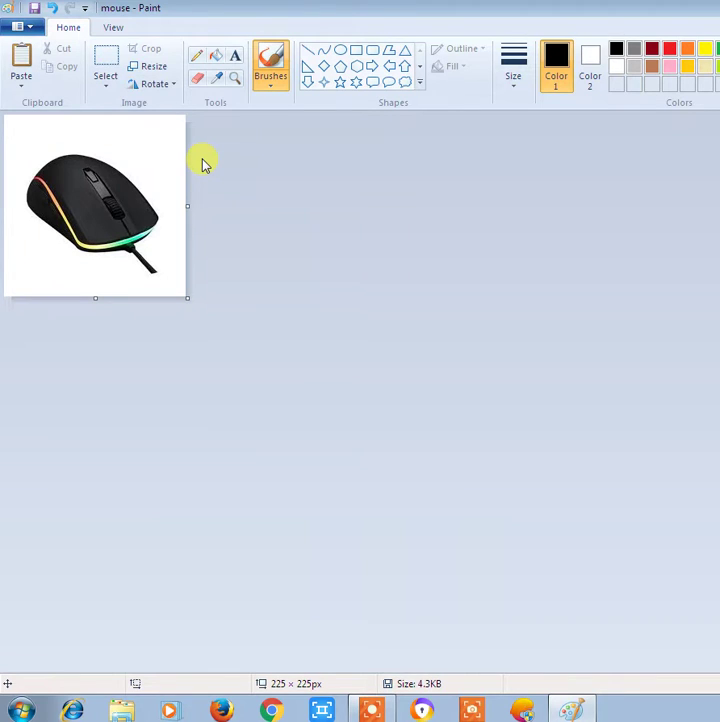
pyautogui.click(170, 86)
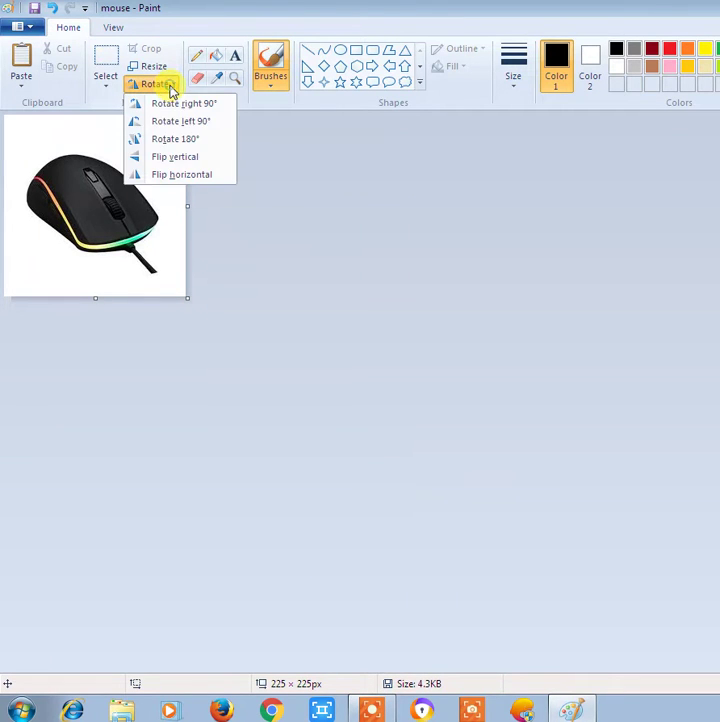
pyautogui.click(184, 177)
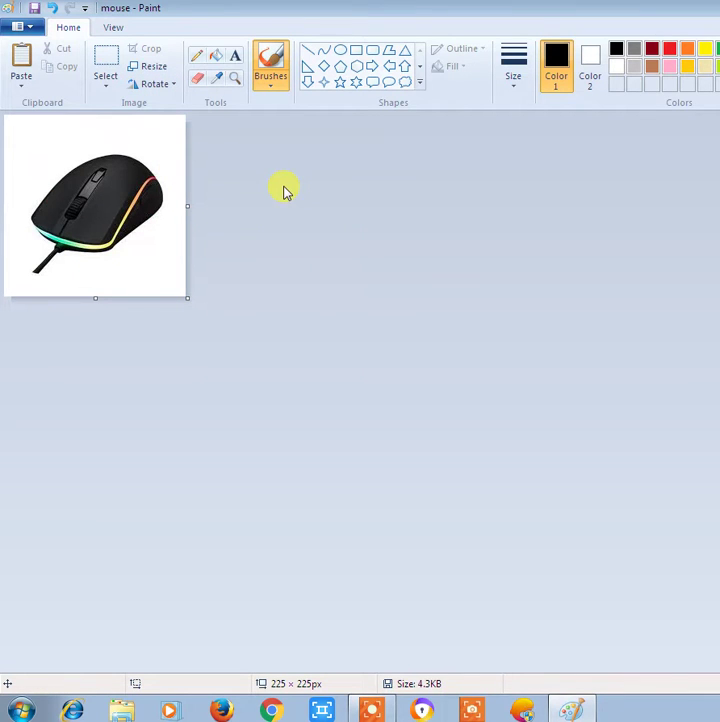
pyautogui.click(158, 85)
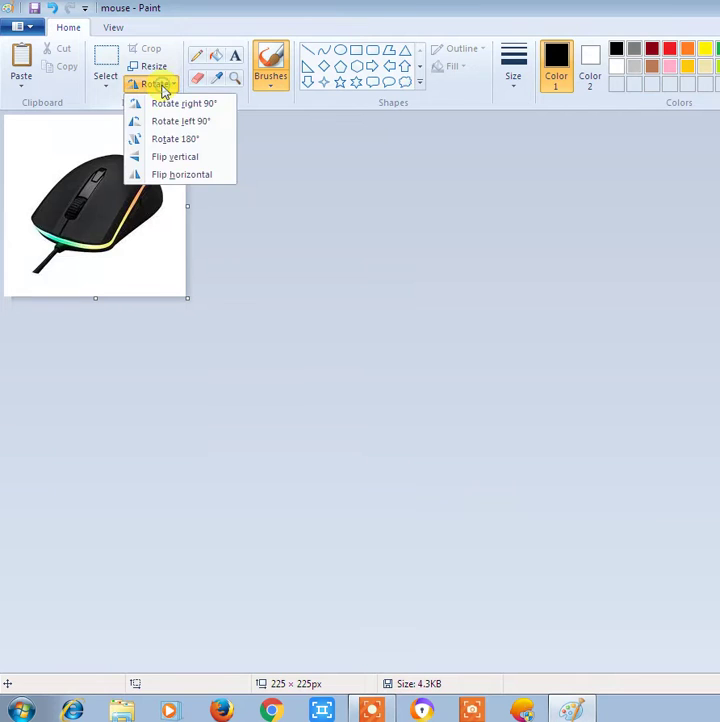
pyautogui.click(177, 173)
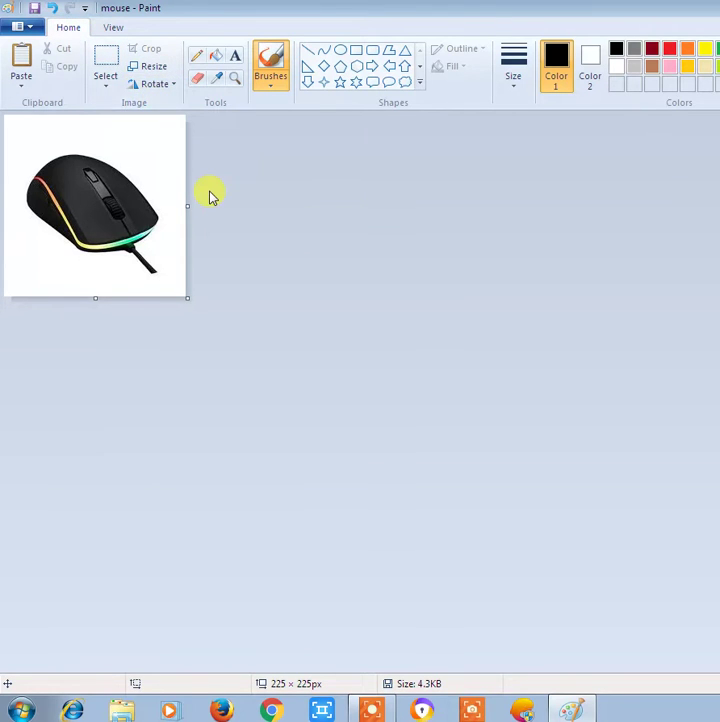
# Step: Enlarge the canvas to 670 × 362px and select the mouse's right half
pyautogui.moveTo(187, 297); pyautogui.dragTo(539, 401)
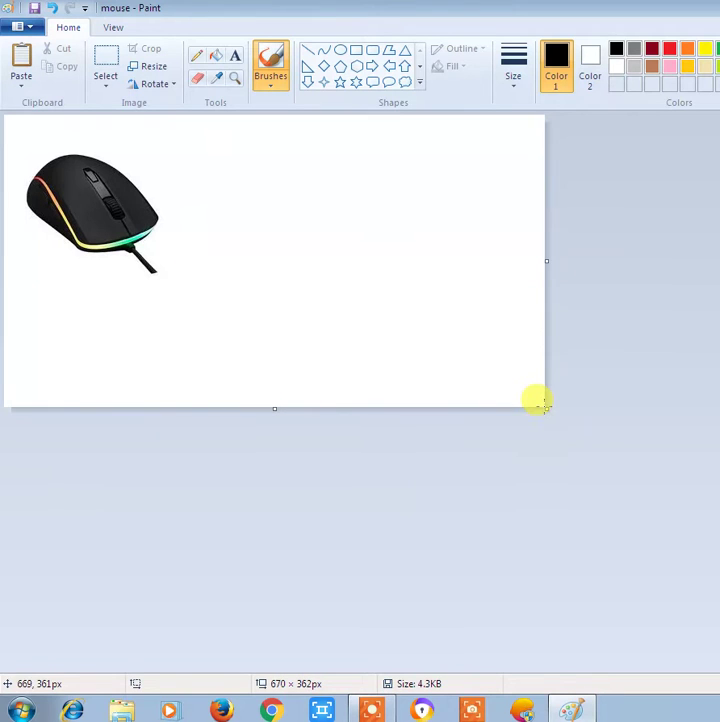
pyautogui.click(108, 64)
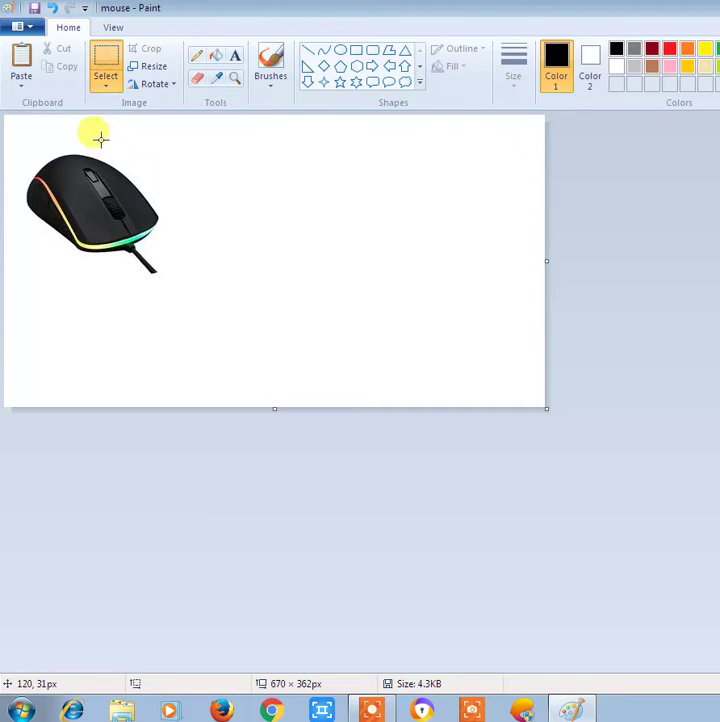
pyautogui.moveTo(101, 140); pyautogui.dragTo(225, 305)
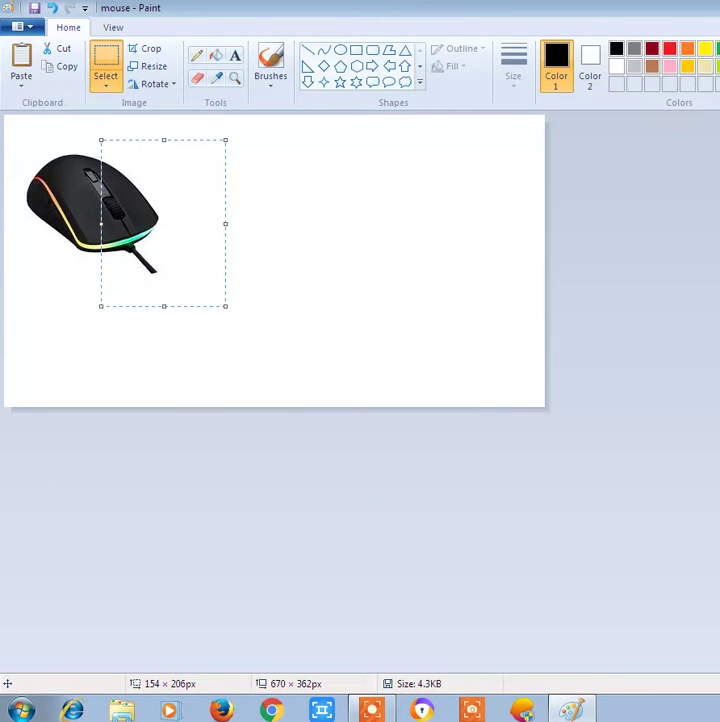
# Step: Cut the selected half, paste it back, and move it to the canvas middle
pyautogui.press('Delete')
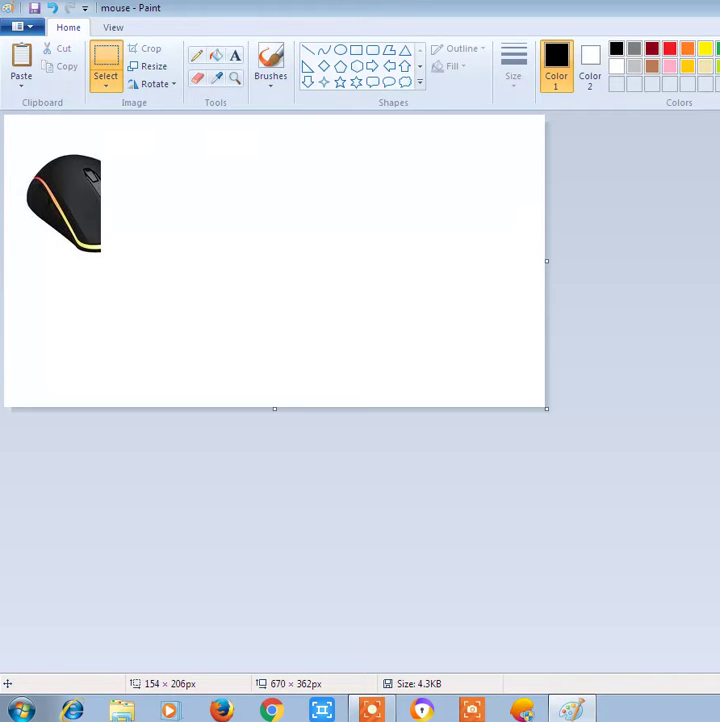
pyautogui.hotkey('ctrl', 'v')
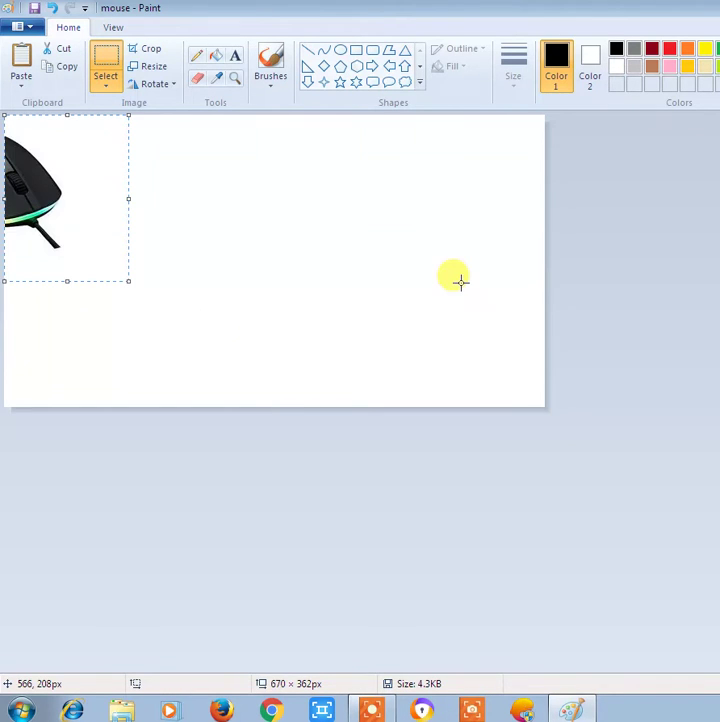
pyautogui.moveTo(69, 180); pyautogui.dragTo(376, 214)
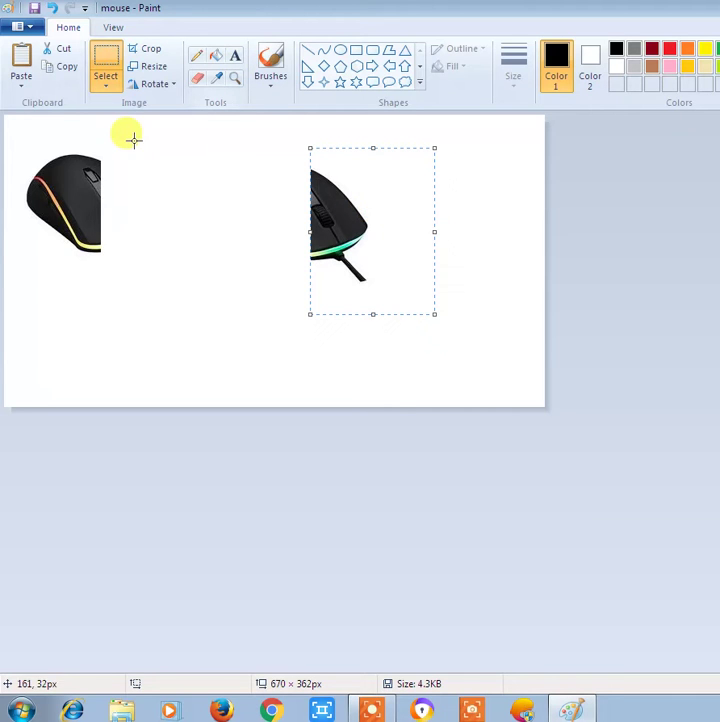
# Step: Rotate the mouse half right 90°, back left 90°, then 180°
pyautogui.click(172, 88)
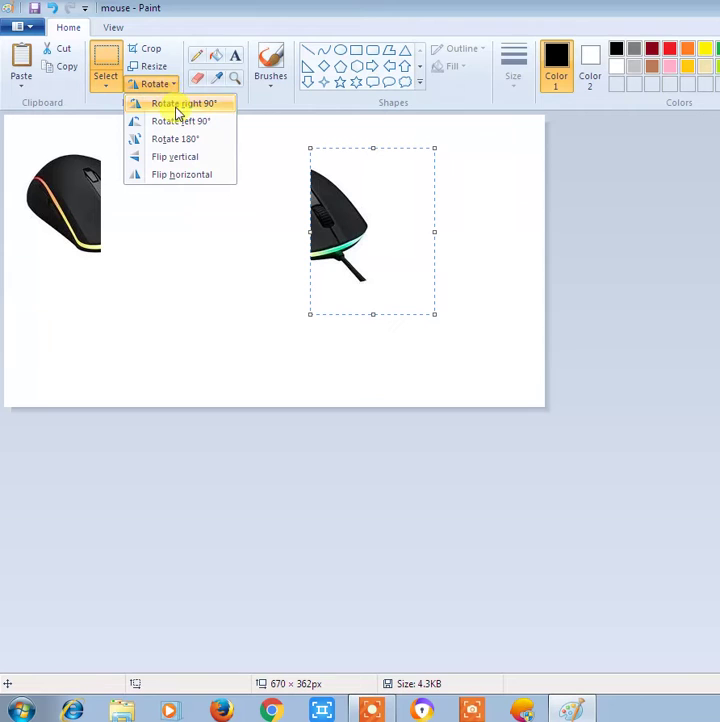
pyautogui.click(178, 108)
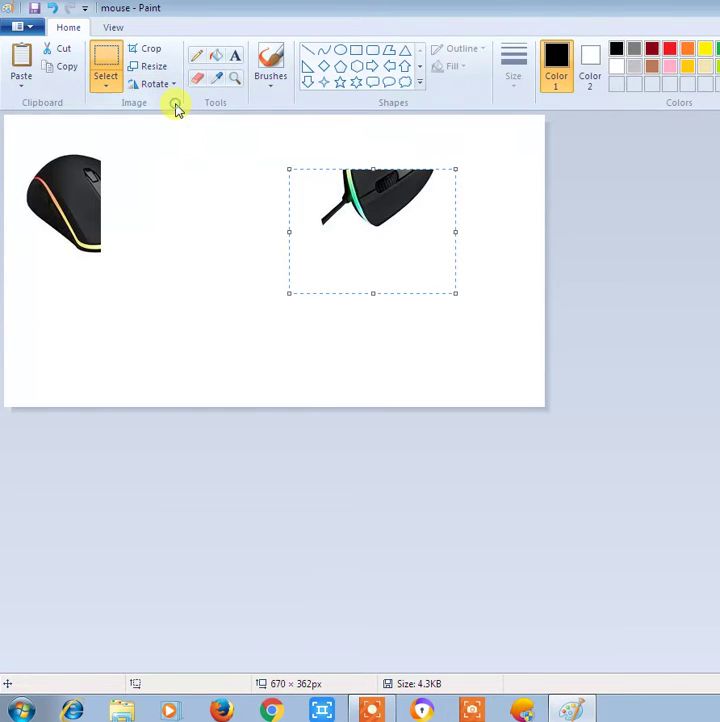
pyautogui.click(174, 88)
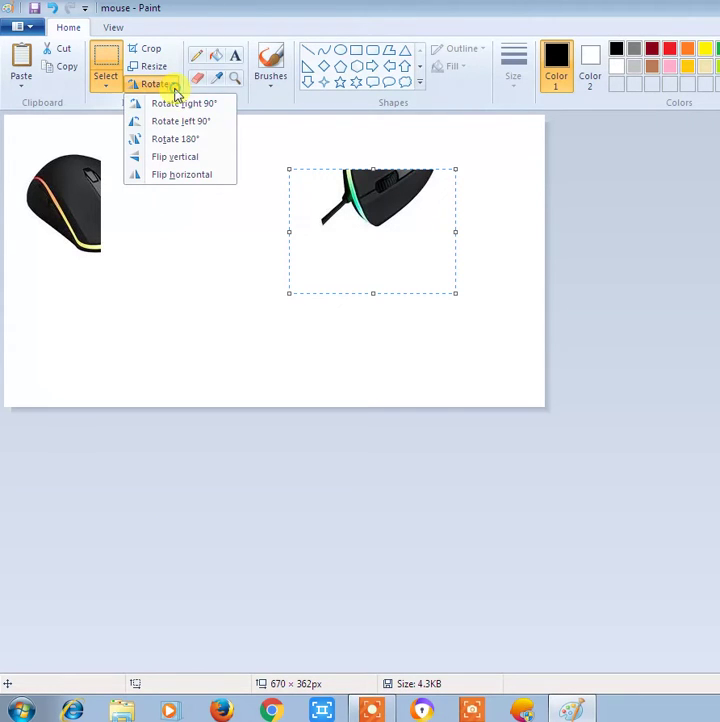
pyautogui.click(174, 124)
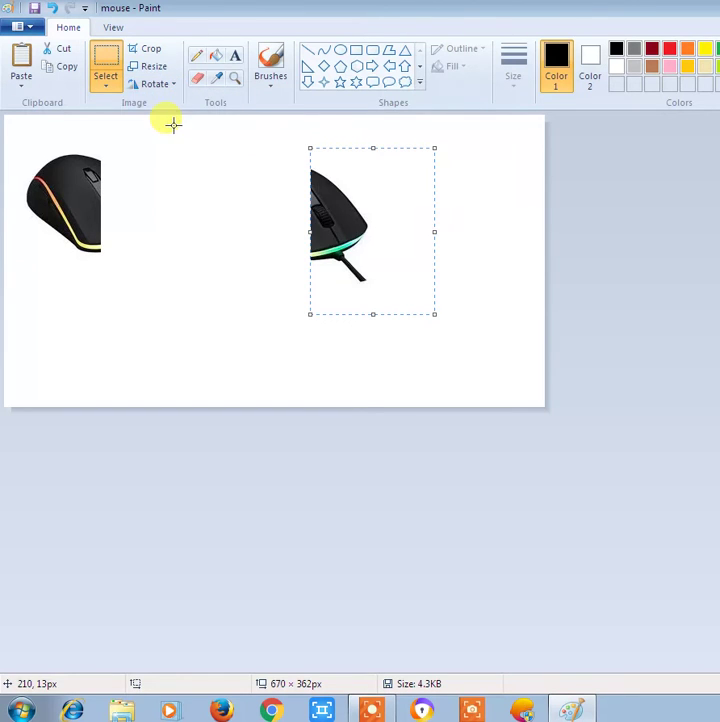
pyautogui.click(174, 87)
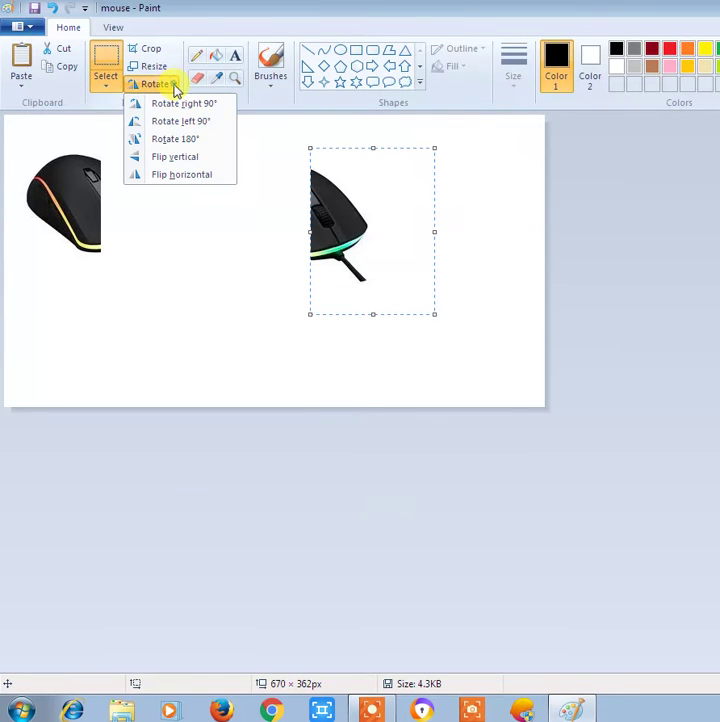
pyautogui.click(175, 140)
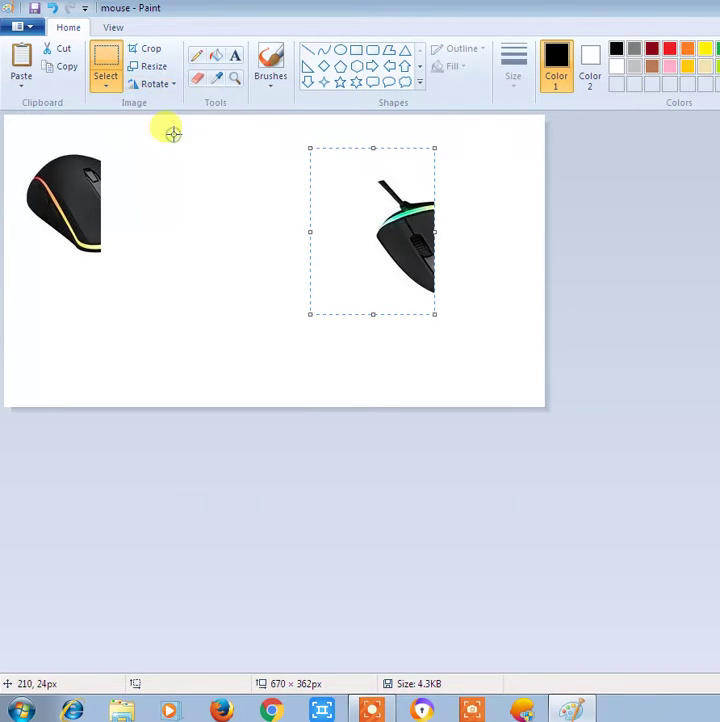
# Step: Flip the mouse half vertically and horizontally, then move it left toward the other half
pyautogui.click(168, 86)
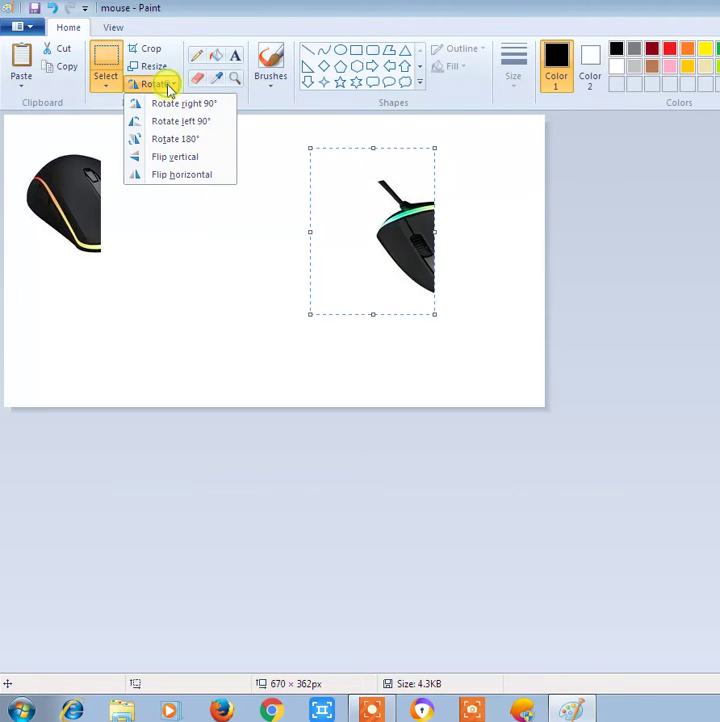
pyautogui.click(175, 158)
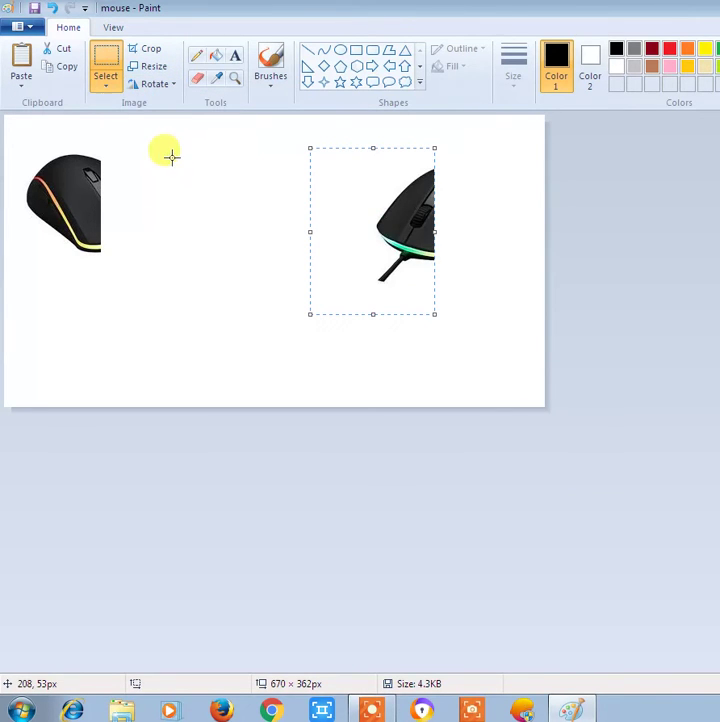
pyautogui.click(170, 84)
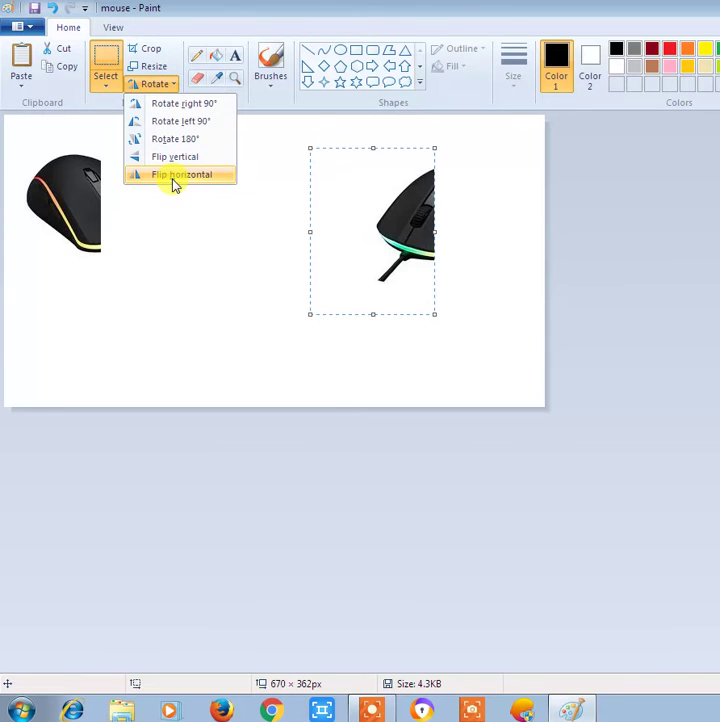
pyautogui.click(174, 176)
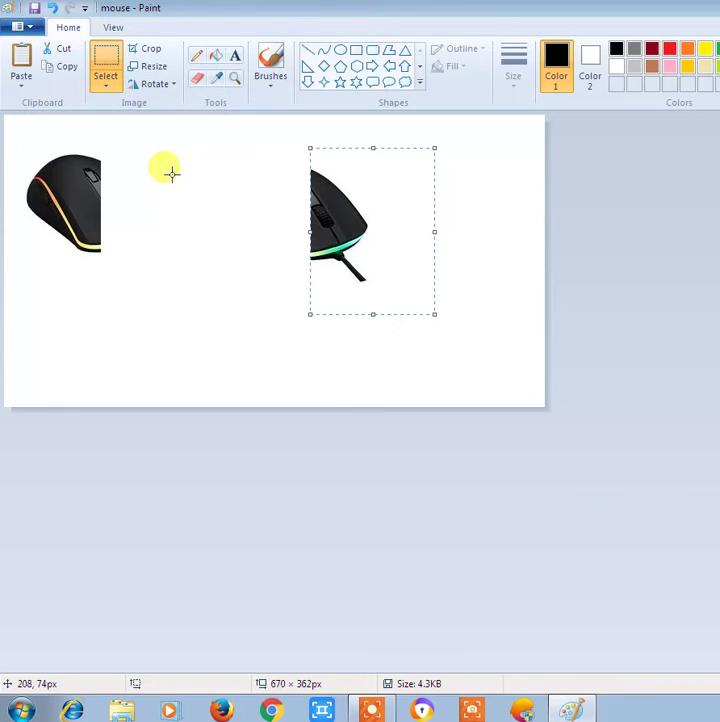
pyautogui.moveTo(330, 201); pyautogui.dragTo(263, 213)
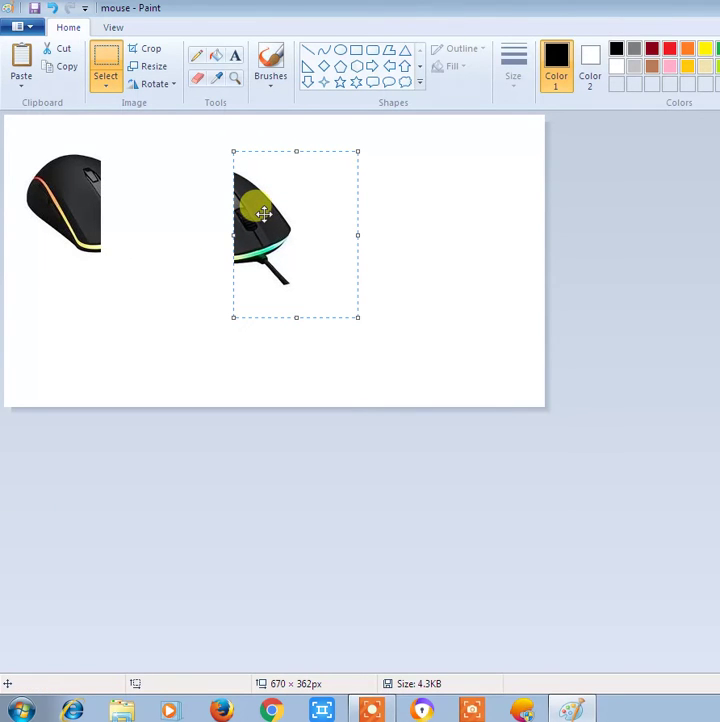
pyautogui.click(171, 88)
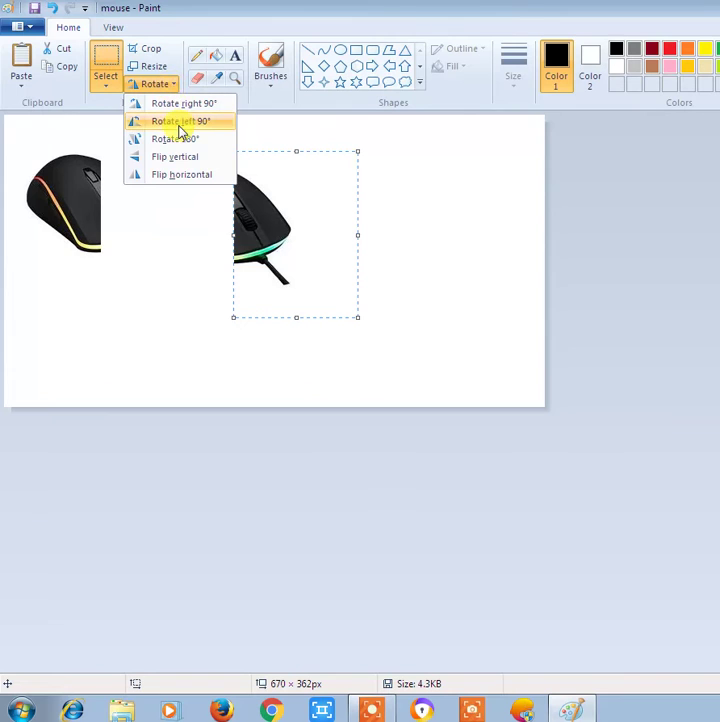
# Step: Flip the mouse half vertically so its cable points upward
pyautogui.click(182, 158)
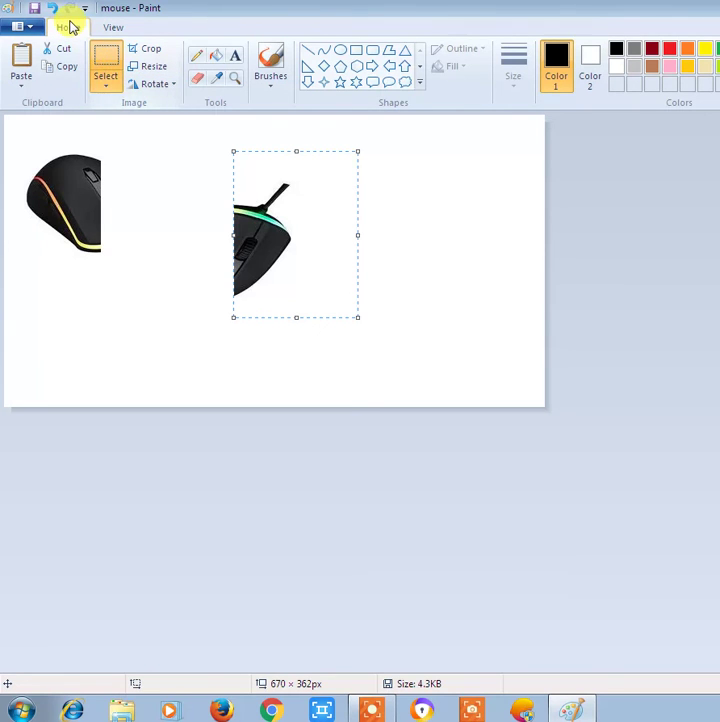
pyautogui.click(150, 84)
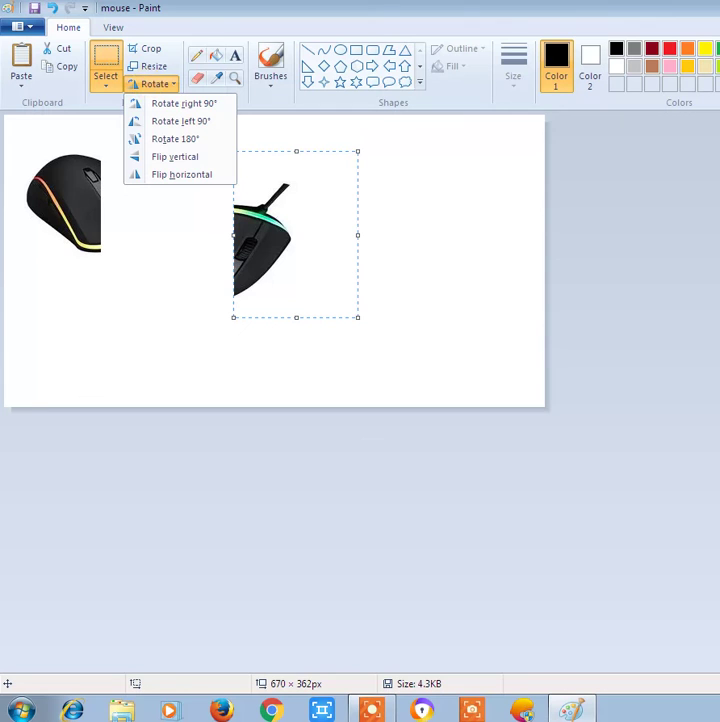
pyautogui.click(217, 8)
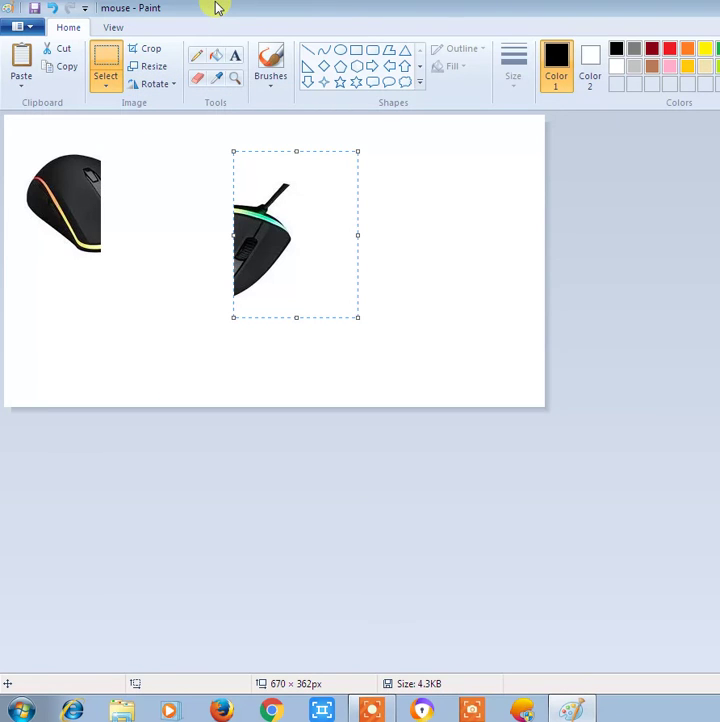